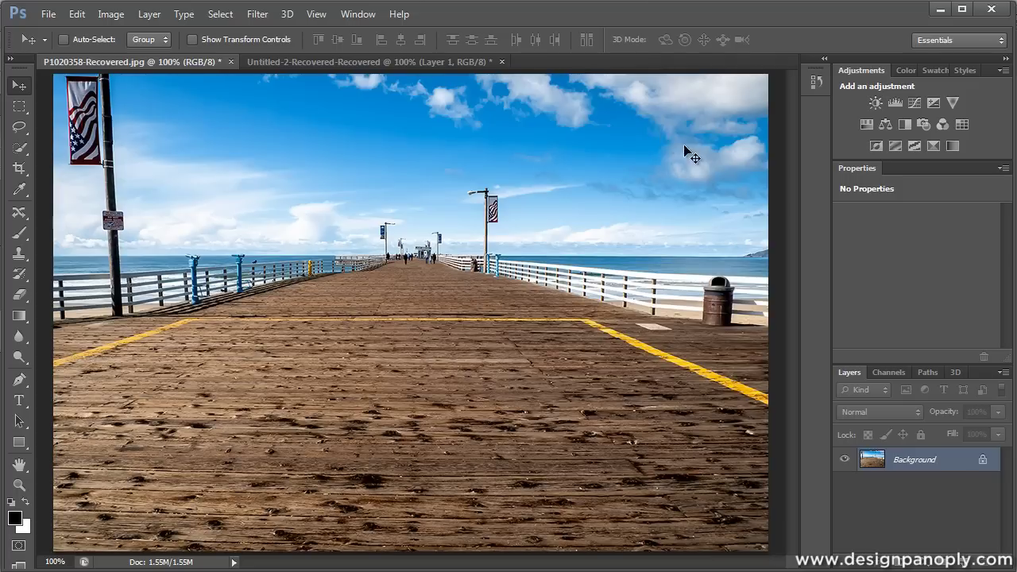
# Start a Field Blur from Filter > Blur, previewing 15 px across the whole pier photo.
pyautogui.click(260, 15)
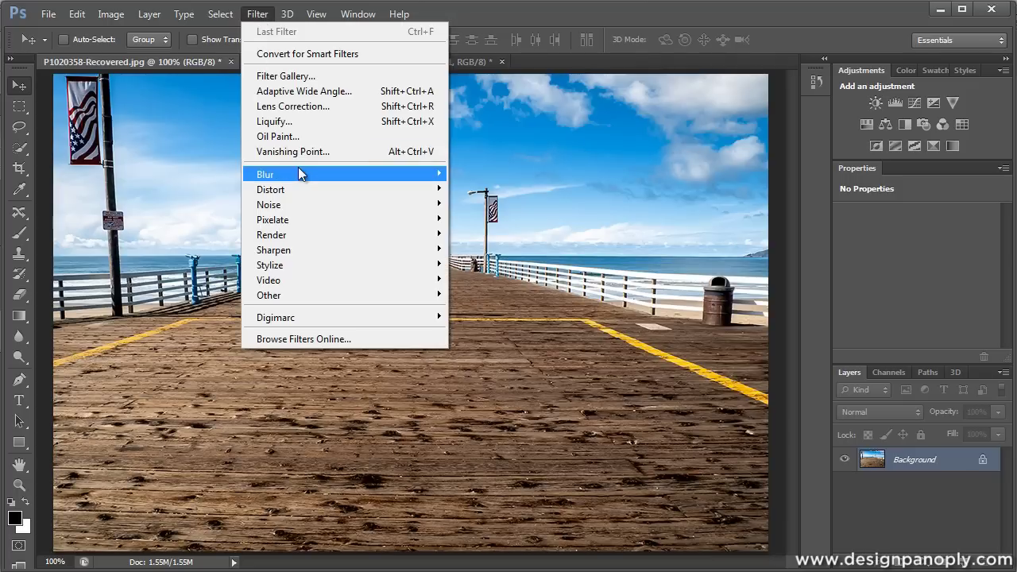
pyautogui.moveTo(298, 170)
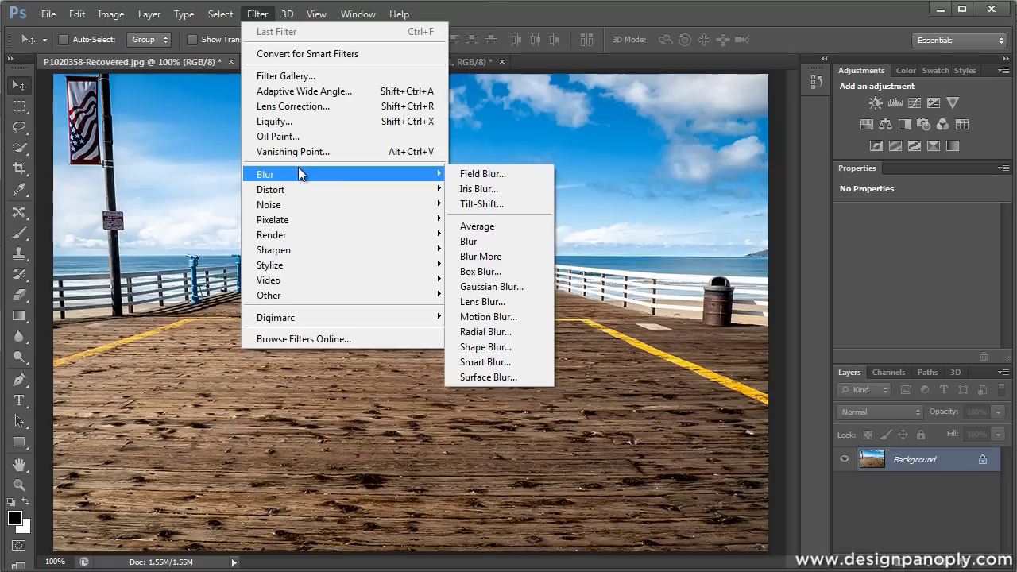
pyautogui.click(542, 174)
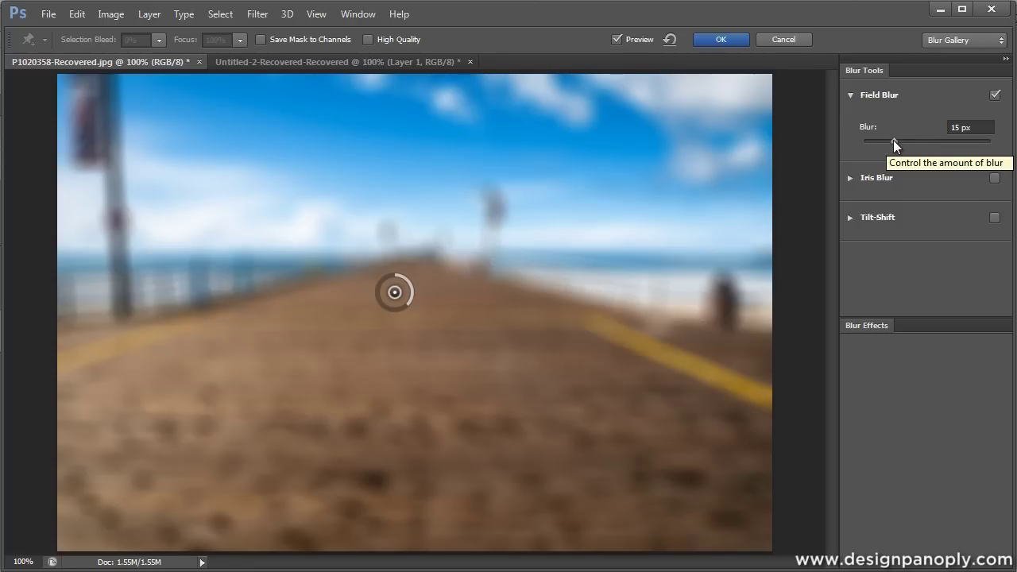
# Test lower Field Blur strengths with the slider and on-canvas ring, then disable and collapse Field Blur.
pyautogui.moveTo(893, 139)
pyautogui.mouseDown()
pyautogui.moveTo(867, 143)
pyautogui.moveTo(932, 142)
pyautogui.moveTo(885, 143)
pyautogui.mouseUp()
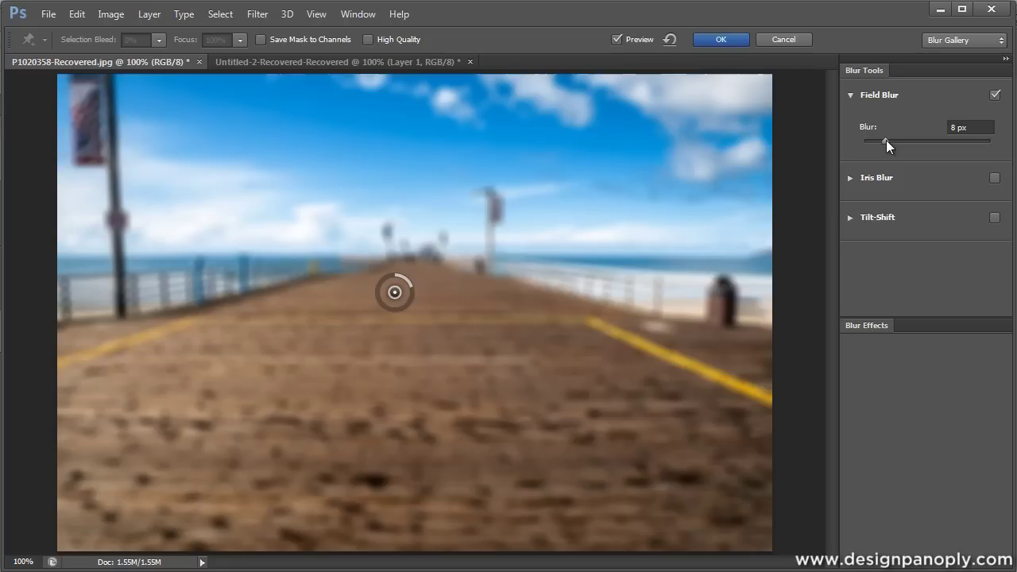
pyautogui.moveTo(886, 140)
pyautogui.mouseDown()
pyautogui.moveTo(876, 141)
pyautogui.moveTo(904, 141)
pyautogui.moveTo(882, 143)
pyautogui.mouseUp()
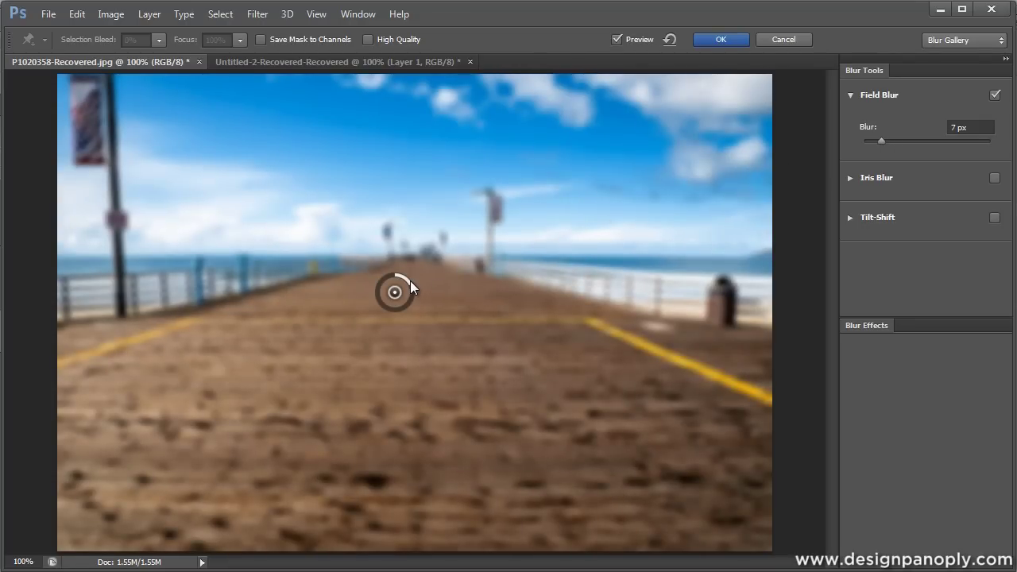
pyautogui.moveTo(412, 285)
pyautogui.mouseDown()
pyautogui.moveTo(402, 273)
pyautogui.moveTo(406, 308)
pyautogui.moveTo(405, 281)
pyautogui.mouseUp()
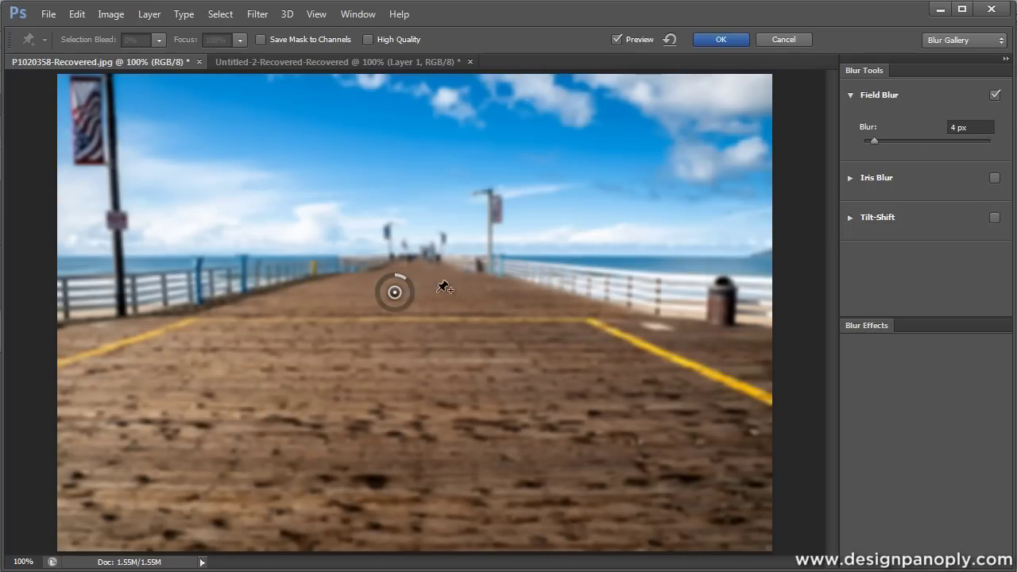
pyautogui.moveTo(404, 276); pyautogui.dragTo(414, 292)
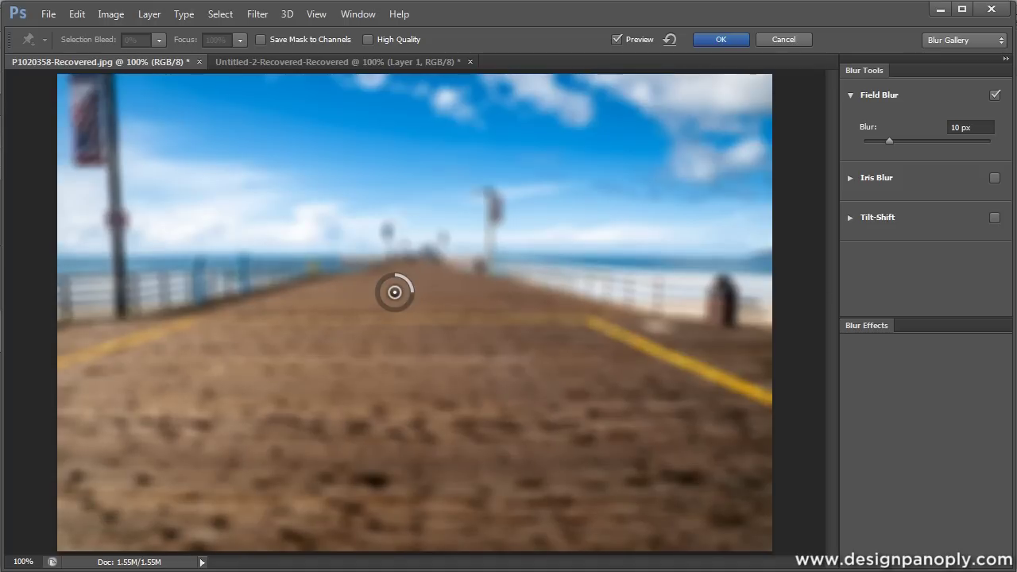
pyautogui.click(994, 96)
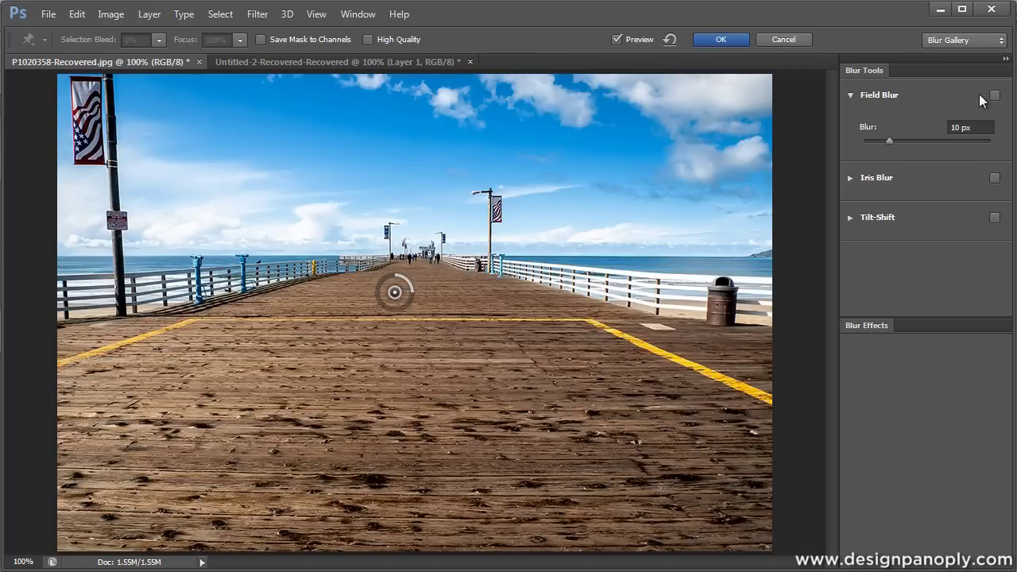
pyautogui.click(851, 95)
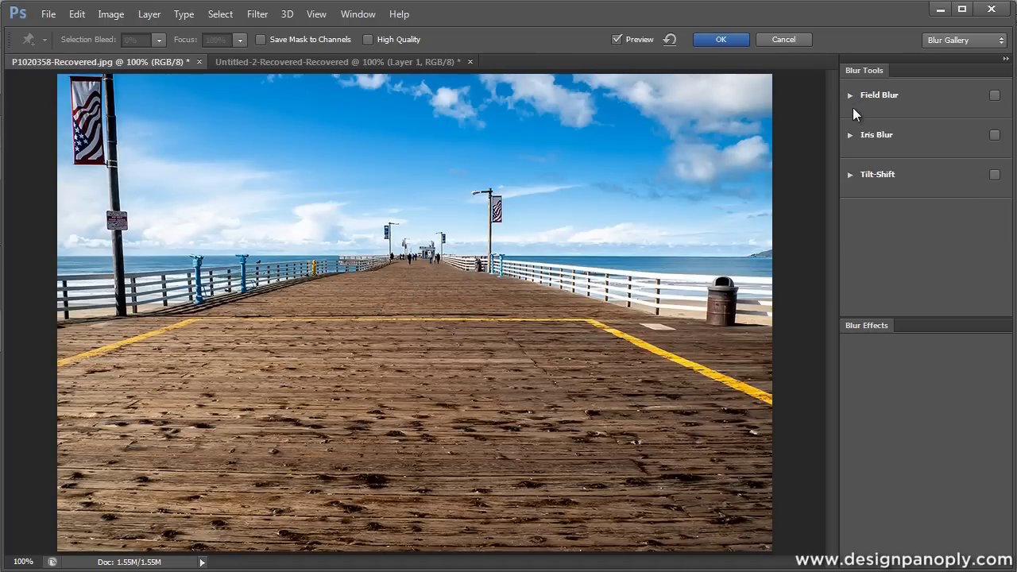
# Enable a 15 px Iris Blur and stretch its ellipse into a wide, flat oval around the yellow line.
pyautogui.click(850, 135)
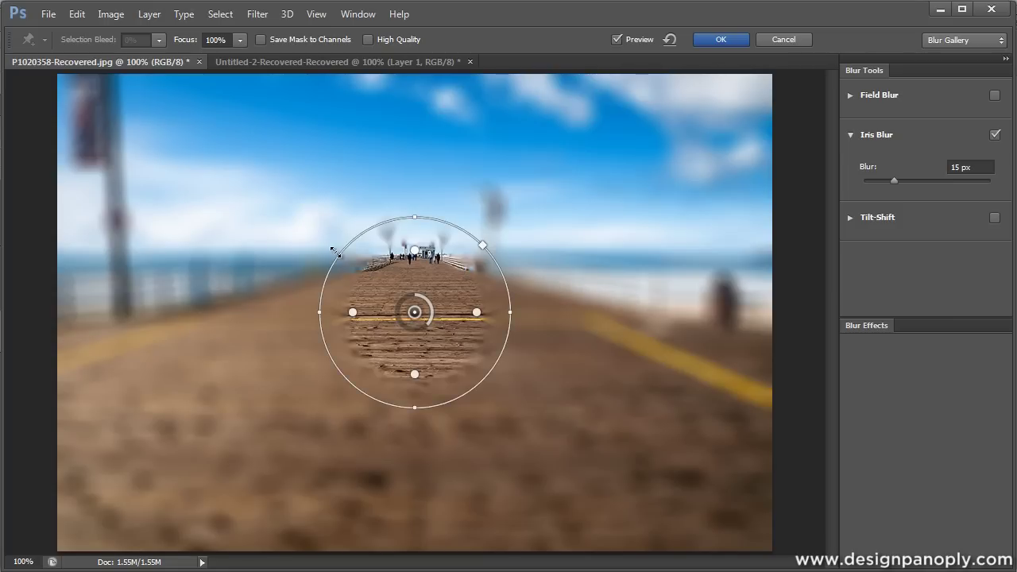
pyautogui.moveTo(372, 225); pyautogui.dragTo(207, 174)
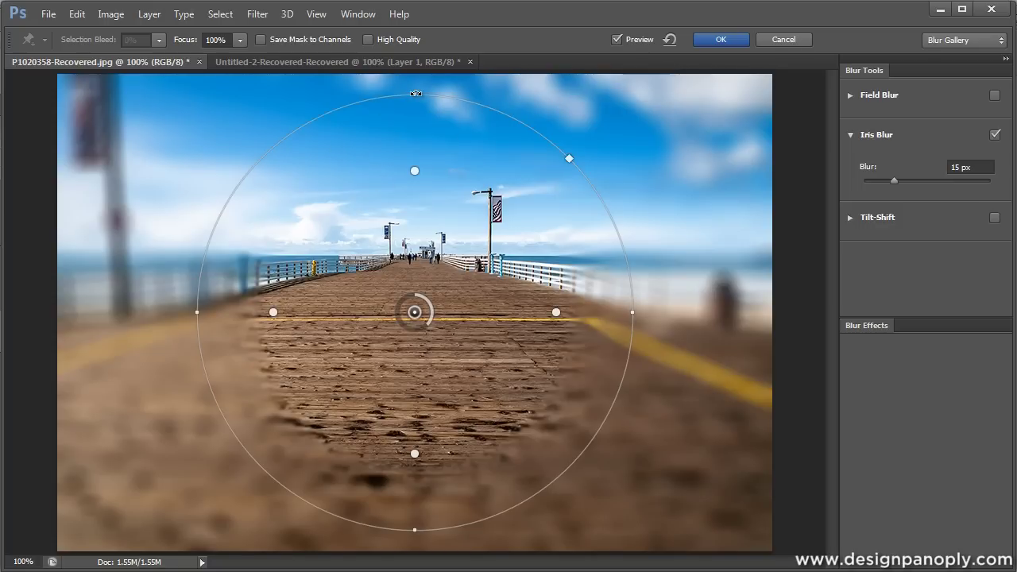
pyautogui.moveTo(414, 92); pyautogui.dragTo(410, 236)
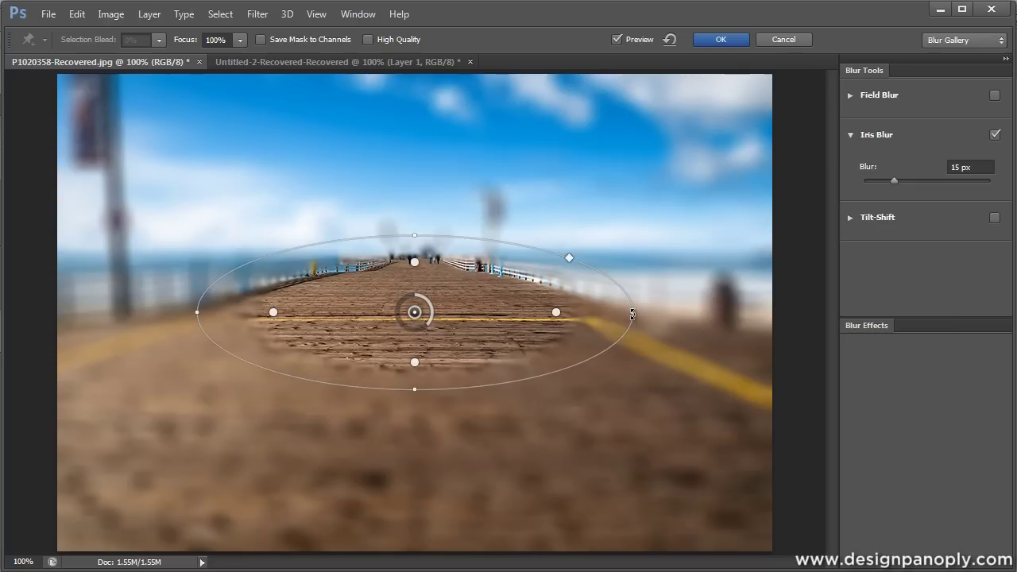
# Lower the Iris Blur to 8 px, adjust feathering, heighten the focus area and square it into a rounded rectangle.
pyautogui.moveTo(632, 314); pyautogui.dragTo(735, 302)
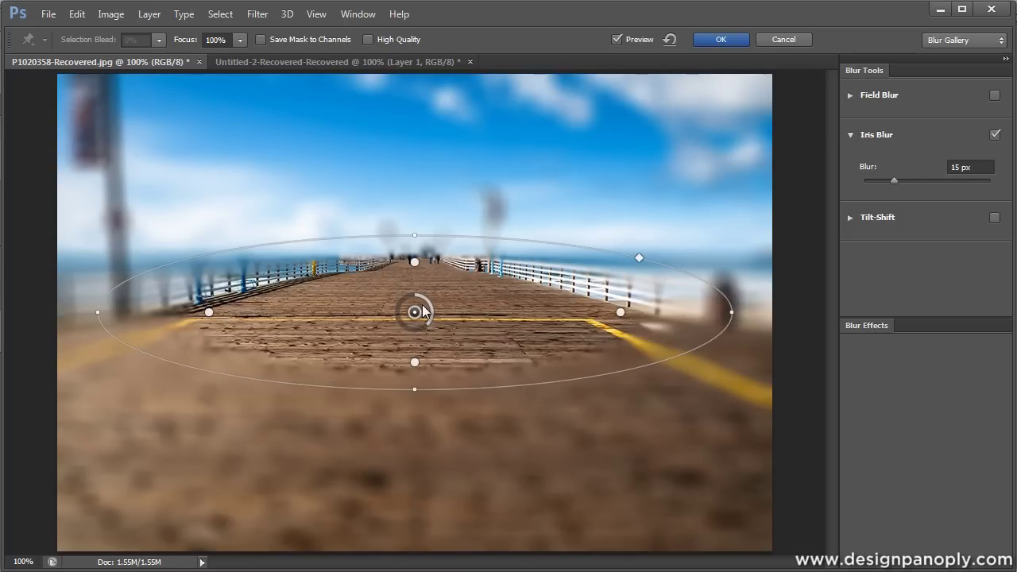
pyautogui.moveTo(422, 296)
pyautogui.mouseDown()
pyautogui.moveTo(429, 317)
pyautogui.moveTo(434, 308)
pyautogui.mouseUp()
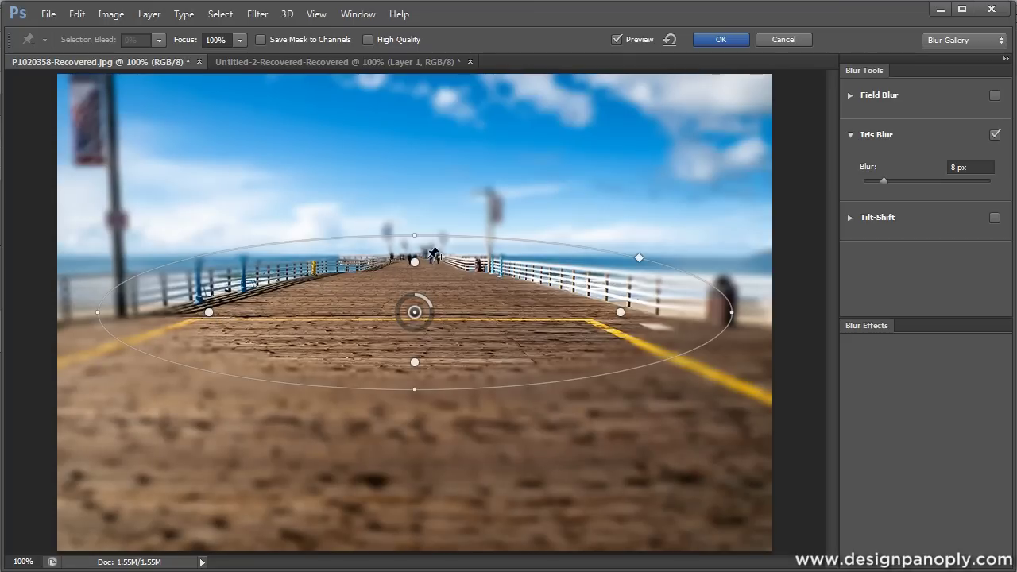
pyautogui.moveTo(208, 312); pyautogui.dragTo(303, 310)
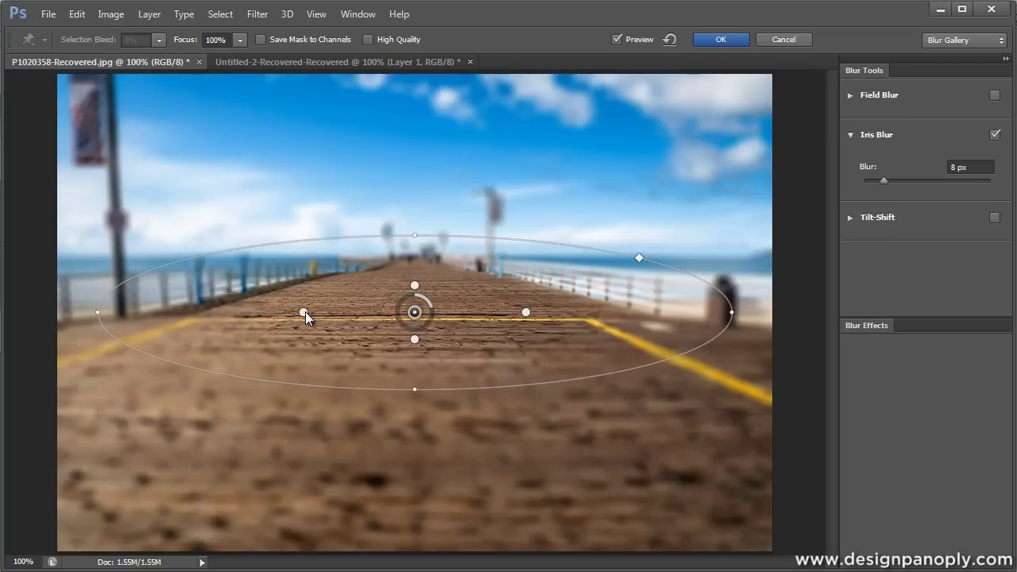
pyautogui.moveTo(305, 312); pyautogui.dragTo(183, 313)
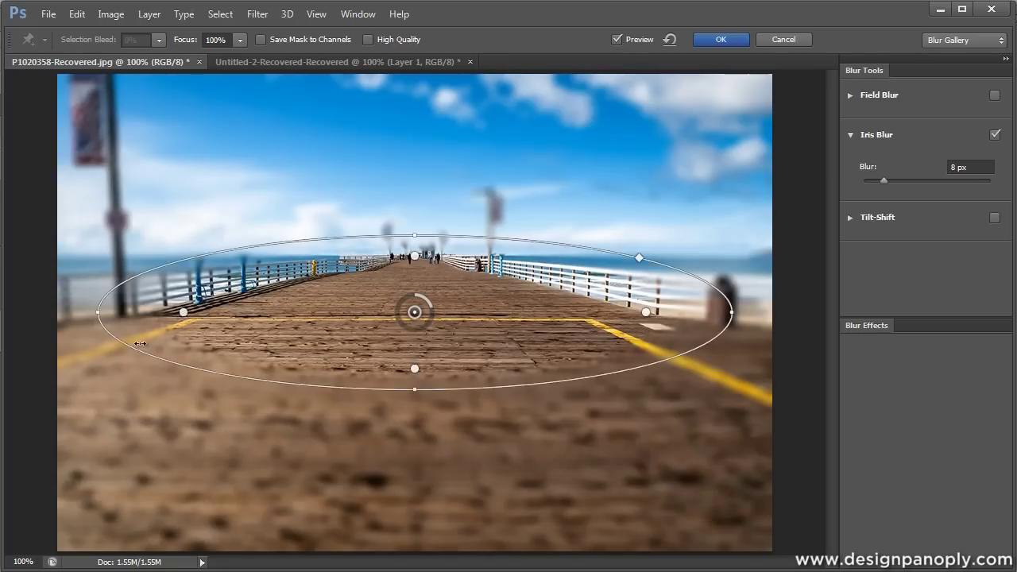
pyautogui.moveTo(183, 313); pyautogui.dragTo(276, 312)
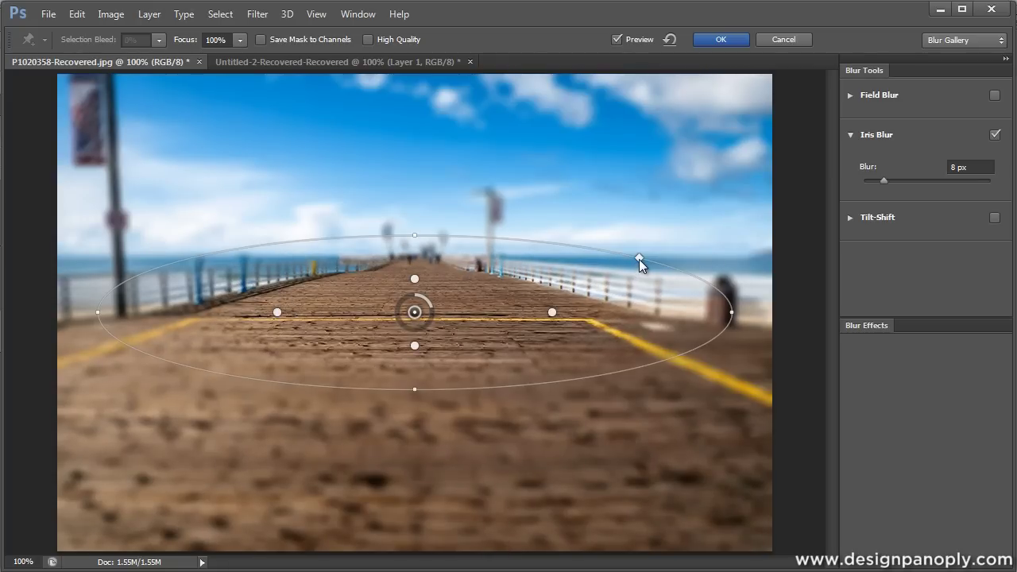
pyautogui.moveTo(415, 237); pyautogui.dragTo(414, 194)
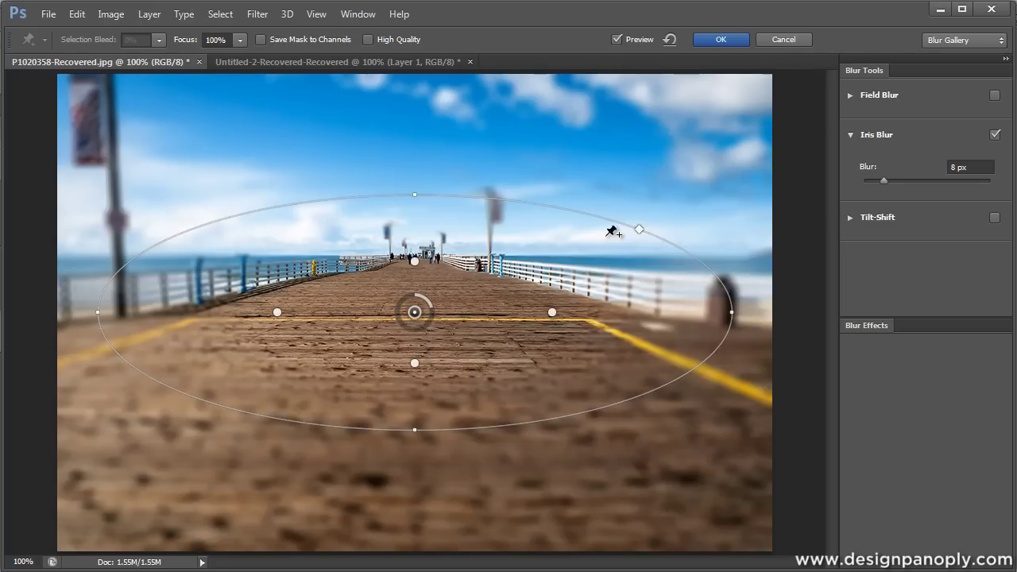
pyautogui.moveTo(641, 229); pyautogui.dragTo(686, 49)
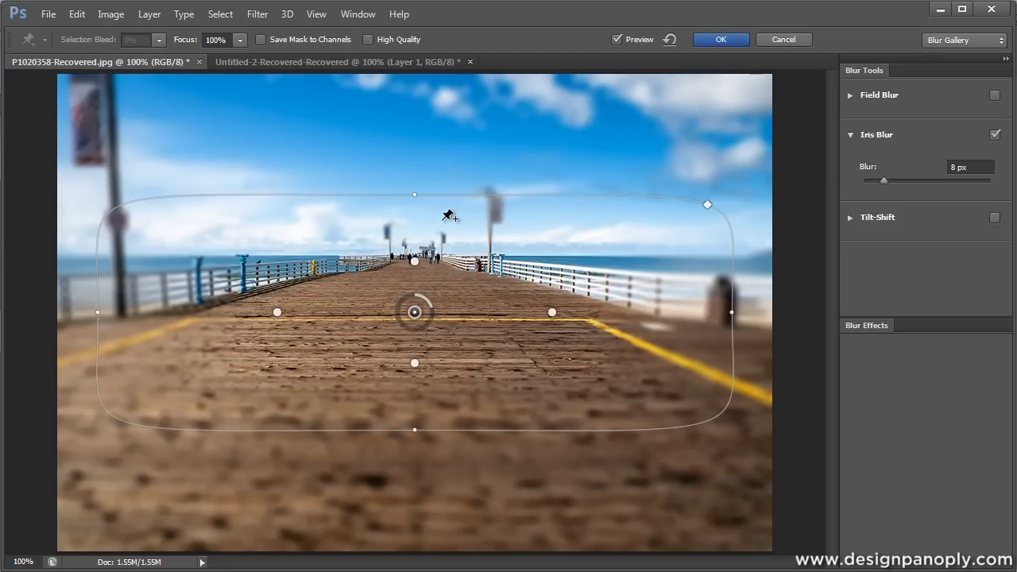
# Widen the focus area past both image edges and move the sharp zone down over the near boardwalk.
pyautogui.hotkey('ctrl', '-')
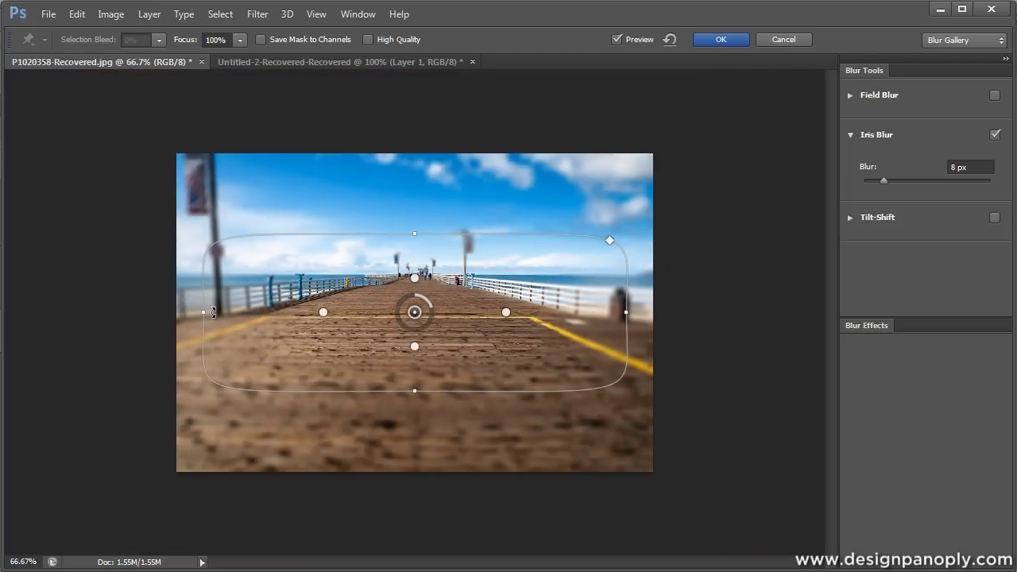
pyautogui.moveTo(200, 316); pyautogui.dragTo(51, 313)
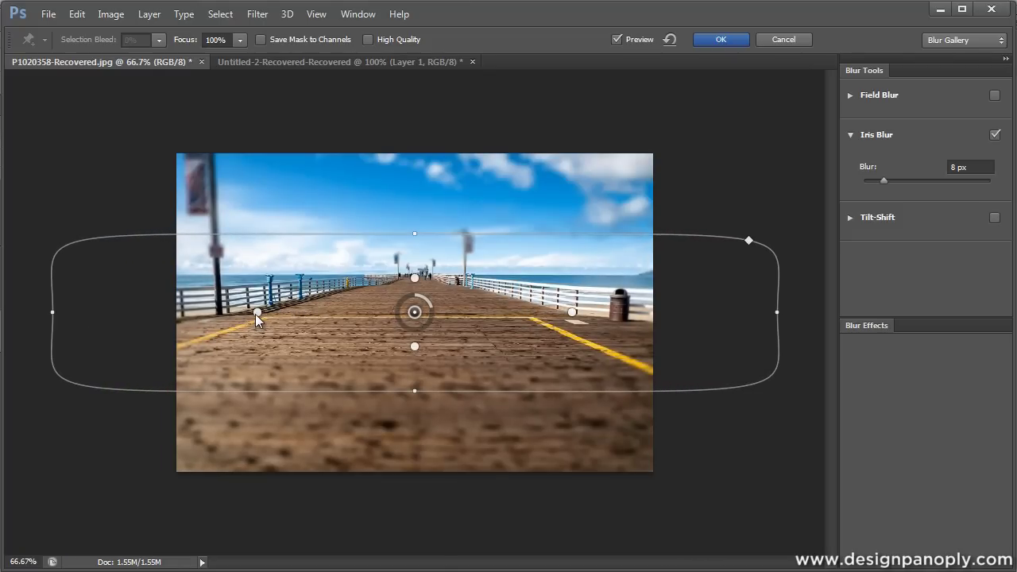
pyautogui.moveTo(255, 314); pyautogui.dragTo(180, 315)
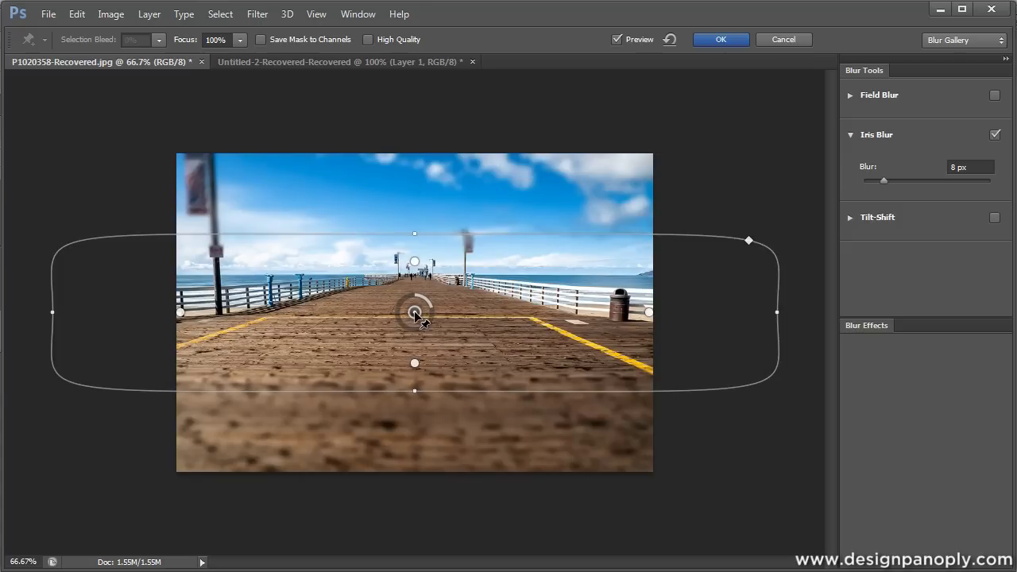
pyautogui.moveTo(415, 313); pyautogui.dragTo(412, 469)
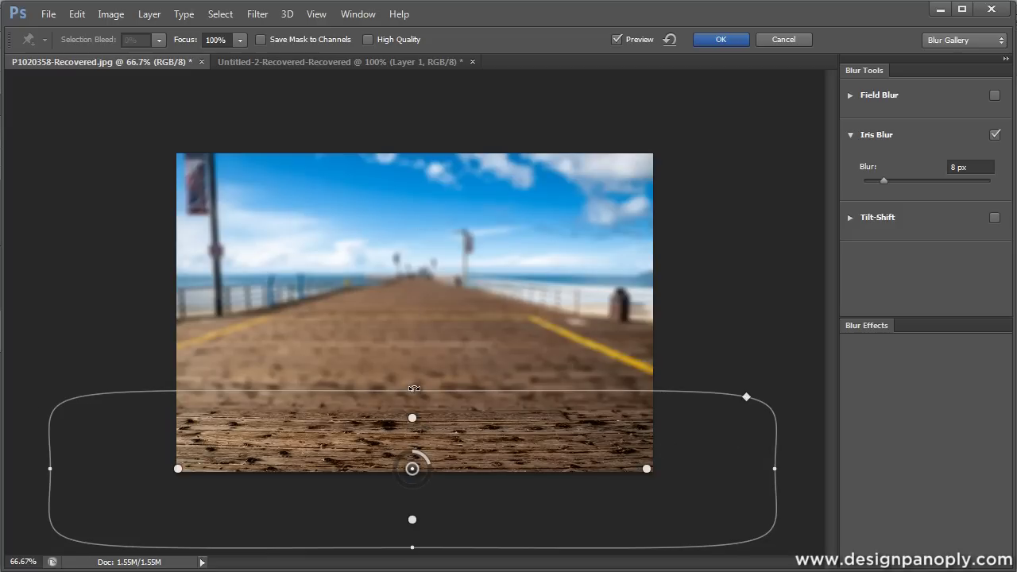
pyautogui.moveTo(414, 388); pyautogui.dragTo(412, 273)
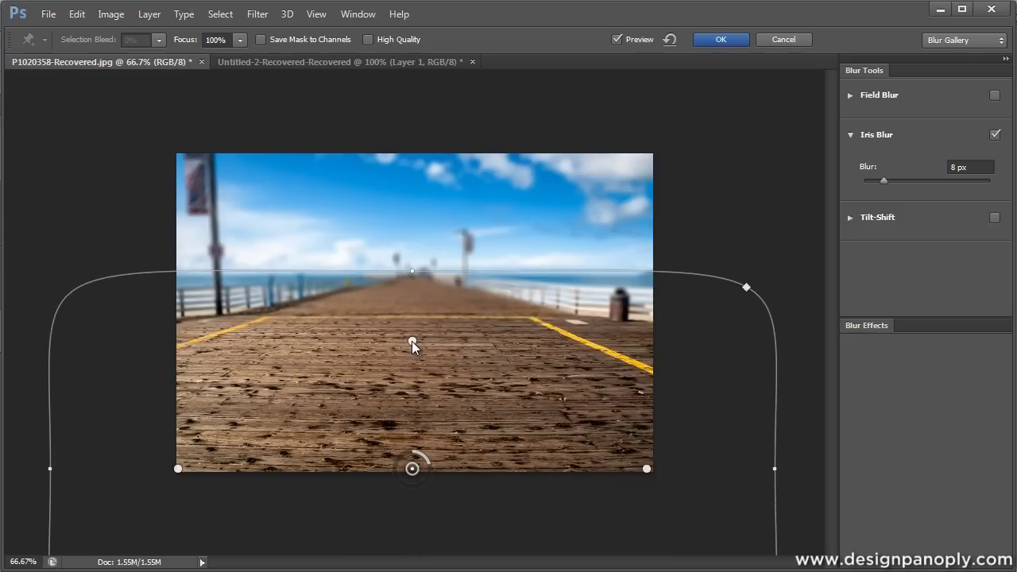
pyautogui.moveTo(412, 343); pyautogui.dragTo(410, 346)
# Apply the iris blur to the pier photo, view it at 100%, and switch to the Untitled-2 train photo.
pyautogui.click(723, 39)
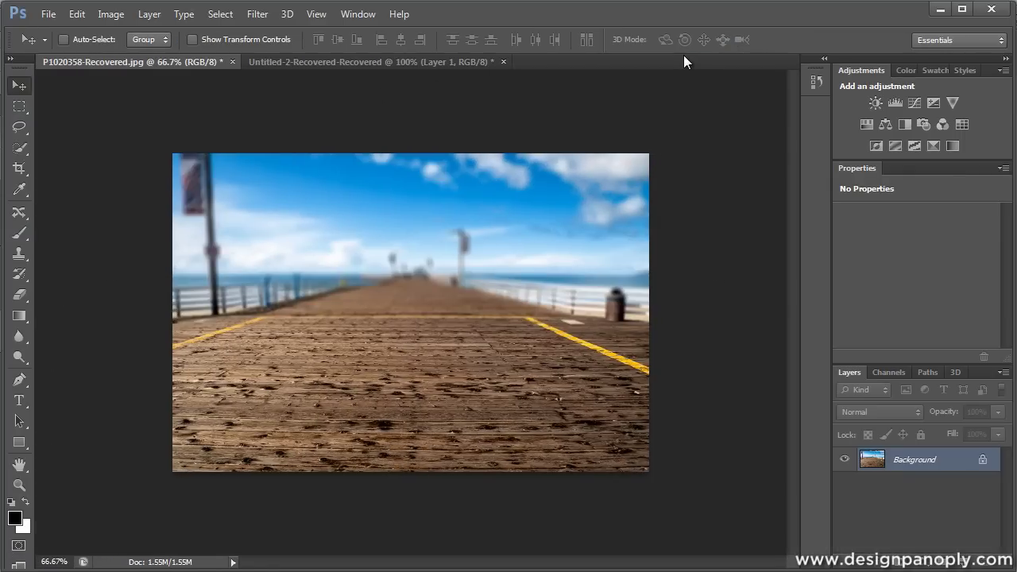
pyautogui.hotkey('ctrl', '1')
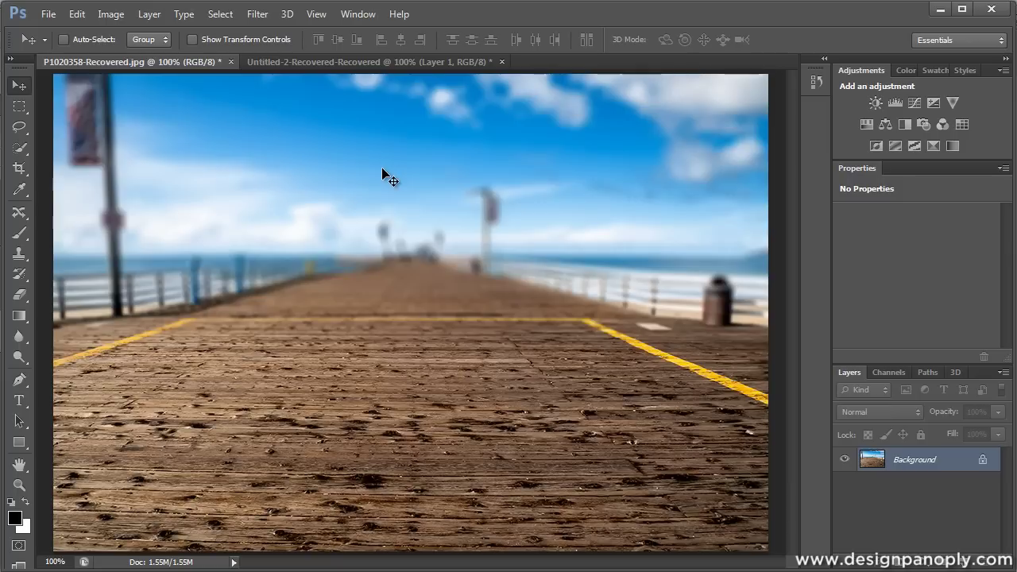
pyautogui.click(367, 65)
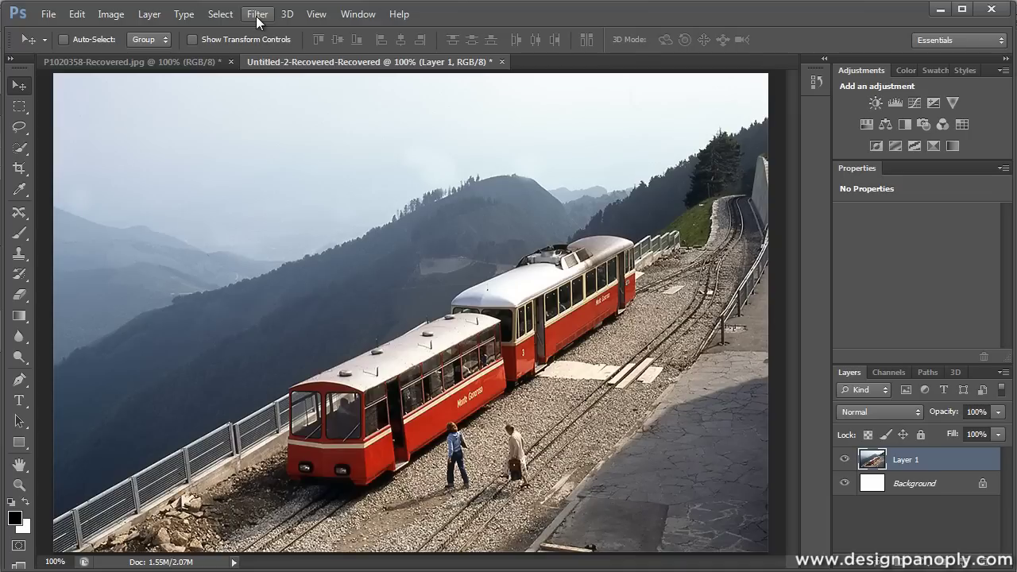
# Start a Tilt-Shift blur on the train photo and widen its sharp band.
pyautogui.click(256, 16)
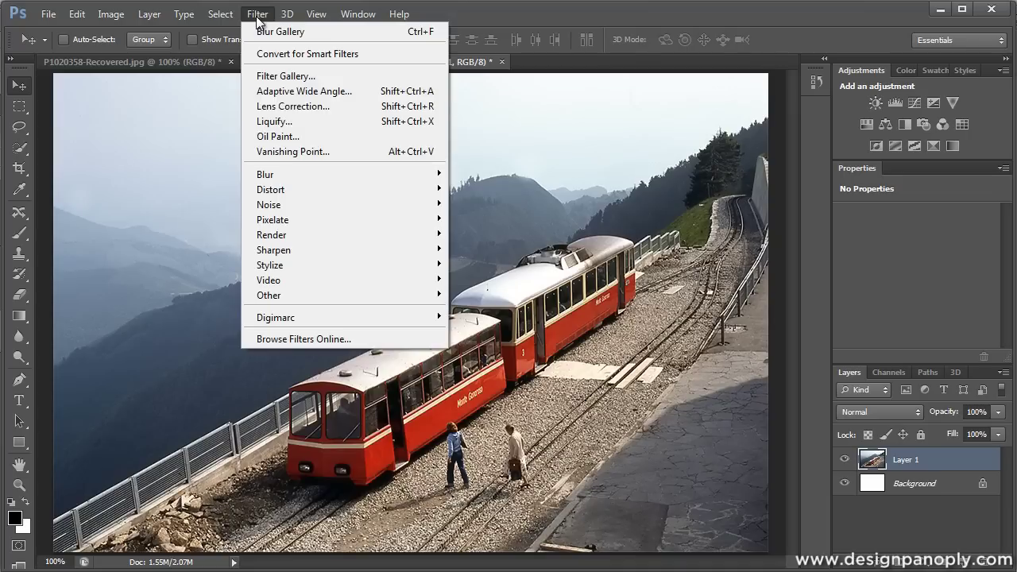
pyautogui.moveTo(331, 180)
pyautogui.click(483, 204)
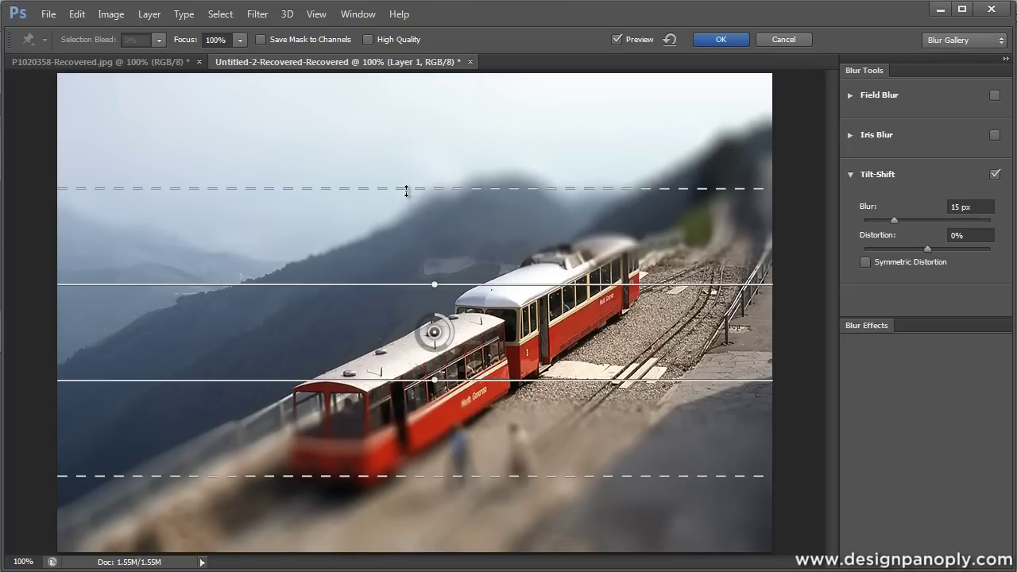
pyautogui.moveTo(397, 186); pyautogui.dragTo(392, 165)
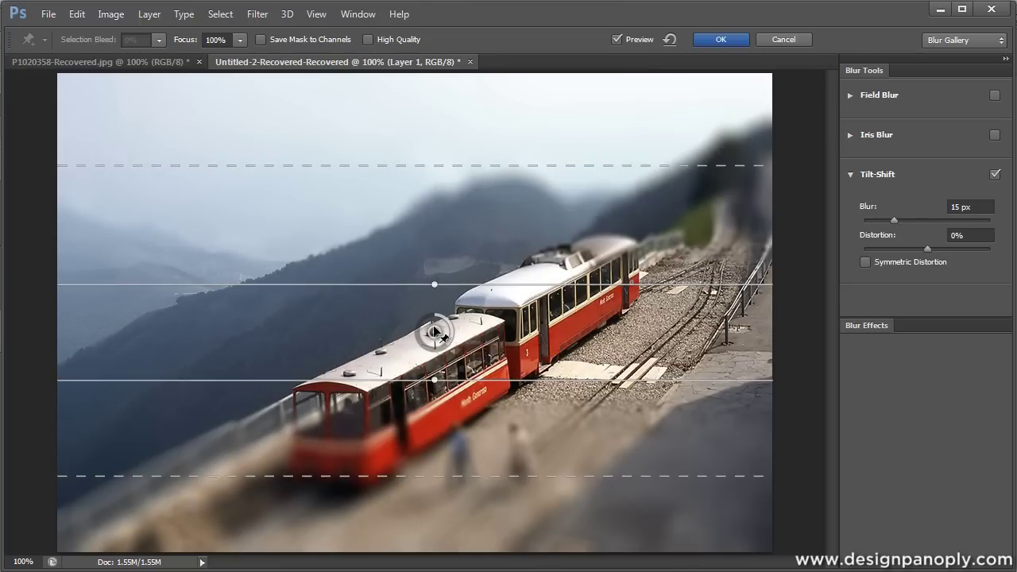
pyautogui.moveTo(413, 284); pyautogui.dragTo(358, 277)
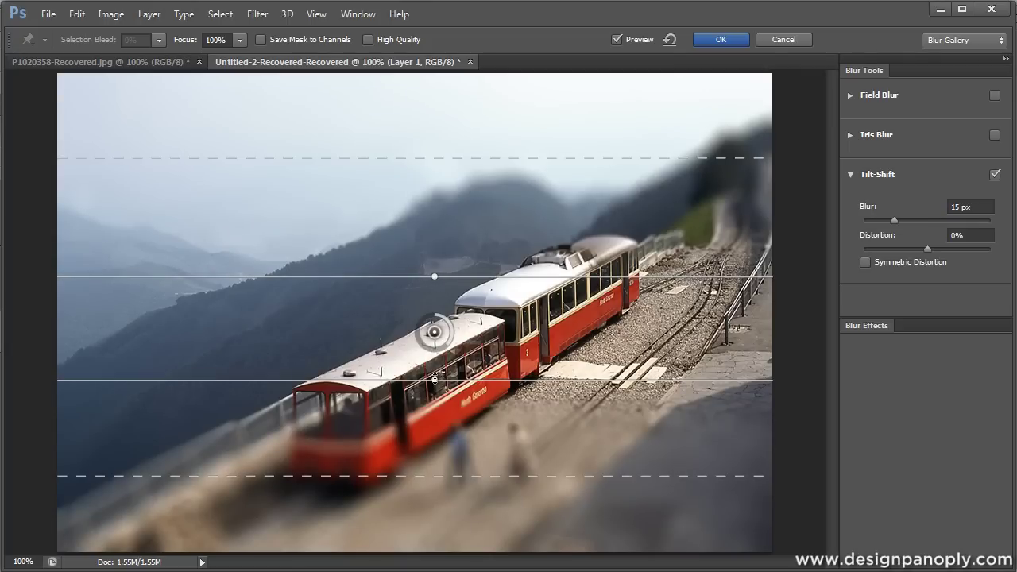
# Rotate the focus band diagonally along the train and pull both blur transitions close to the carriages.
pyautogui.moveTo(438, 275); pyautogui.dragTo(423, 311)
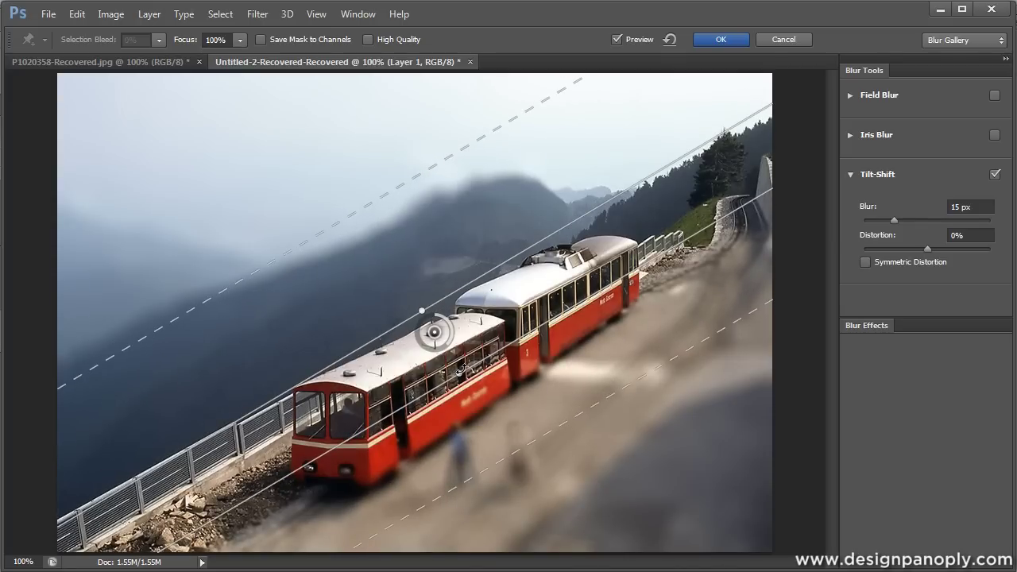
pyautogui.moveTo(461, 370); pyautogui.dragTo(477, 406)
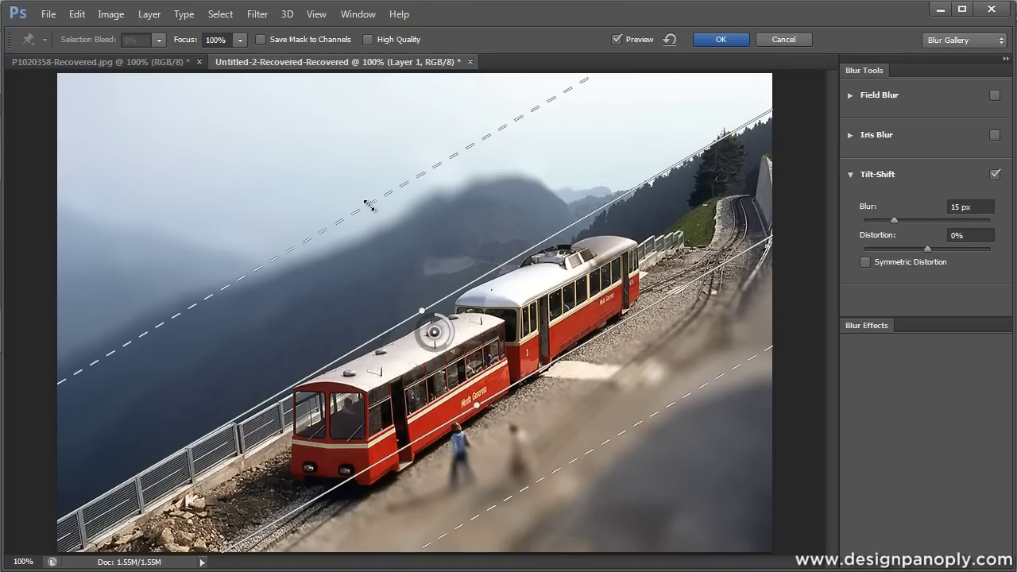
pyautogui.moveTo(368, 205); pyautogui.dragTo(395, 244)
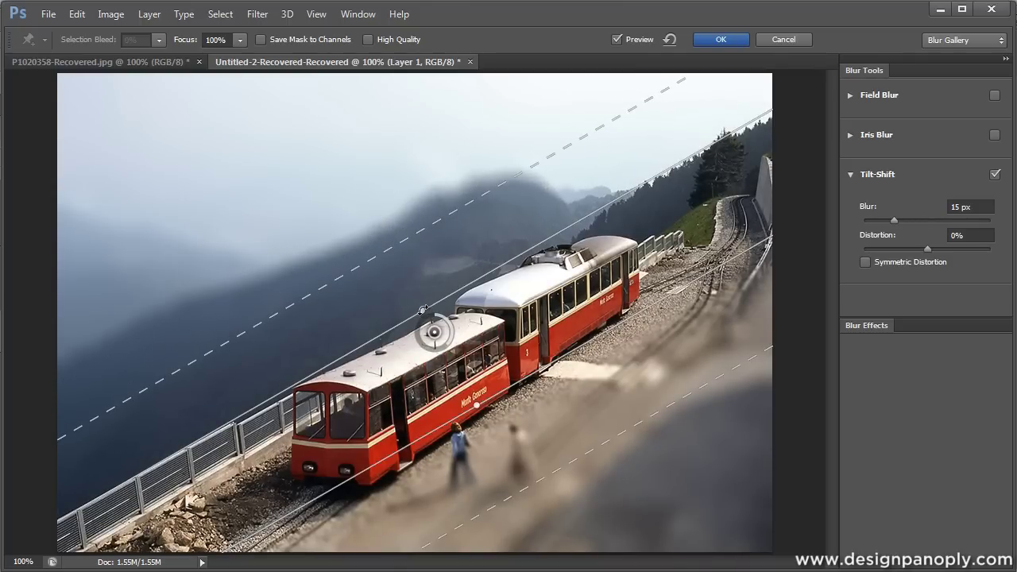
pyautogui.moveTo(424, 309); pyautogui.dragTo(422, 308)
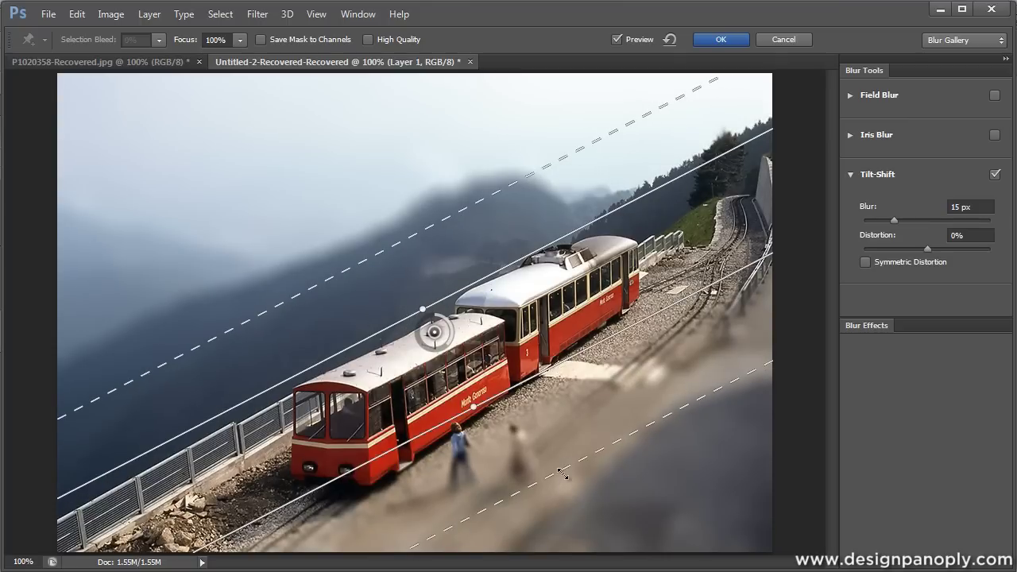
pyautogui.moveTo(561, 461); pyautogui.dragTo(556, 443)
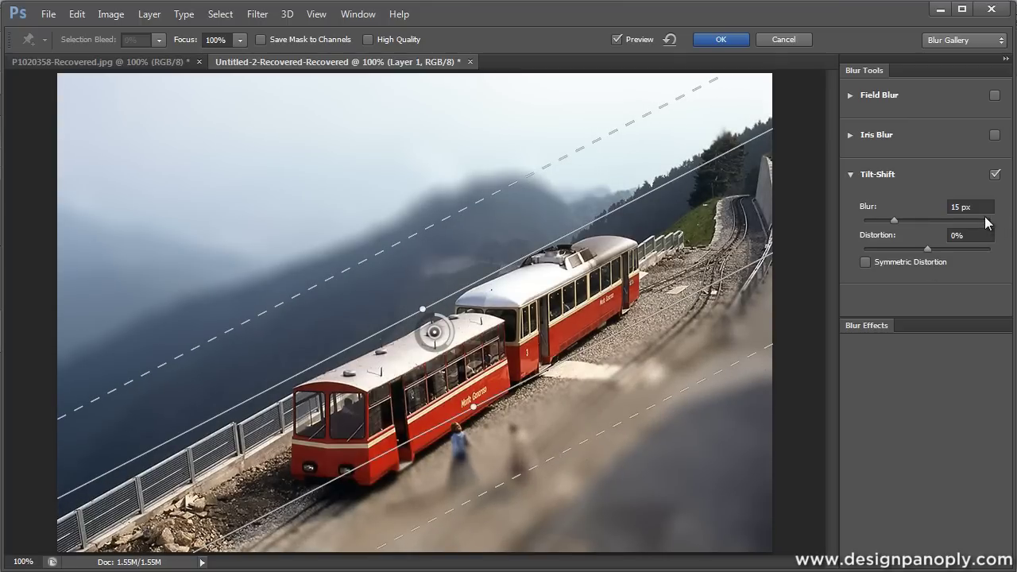
# Set the Tilt-Shift blur to 10 px and, after trying extremes, settle Distortion at about 17%.
pyautogui.click(984, 206)
pyautogui.write('10')
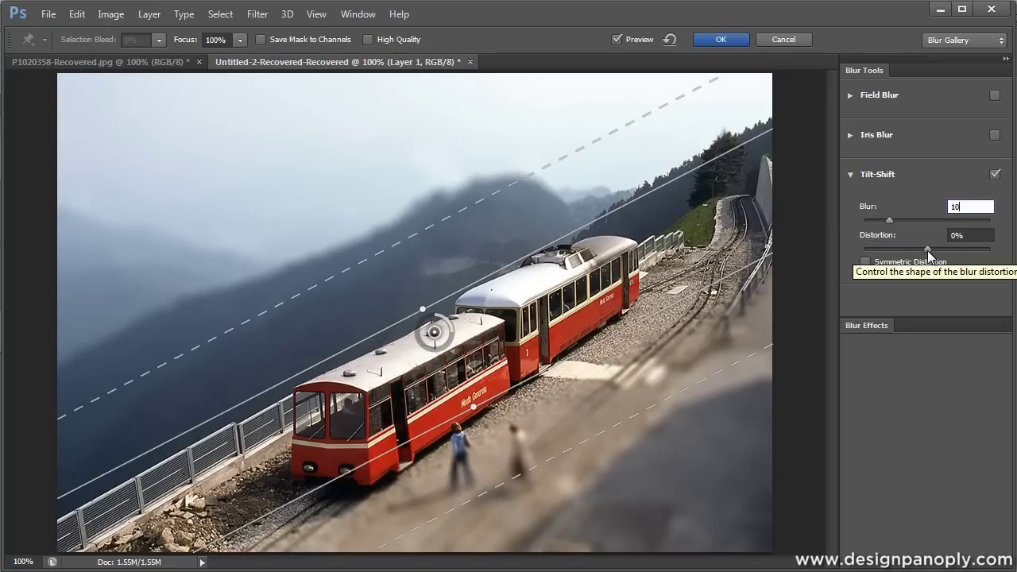
pyautogui.moveTo(927, 250); pyautogui.dragTo(1003, 249)
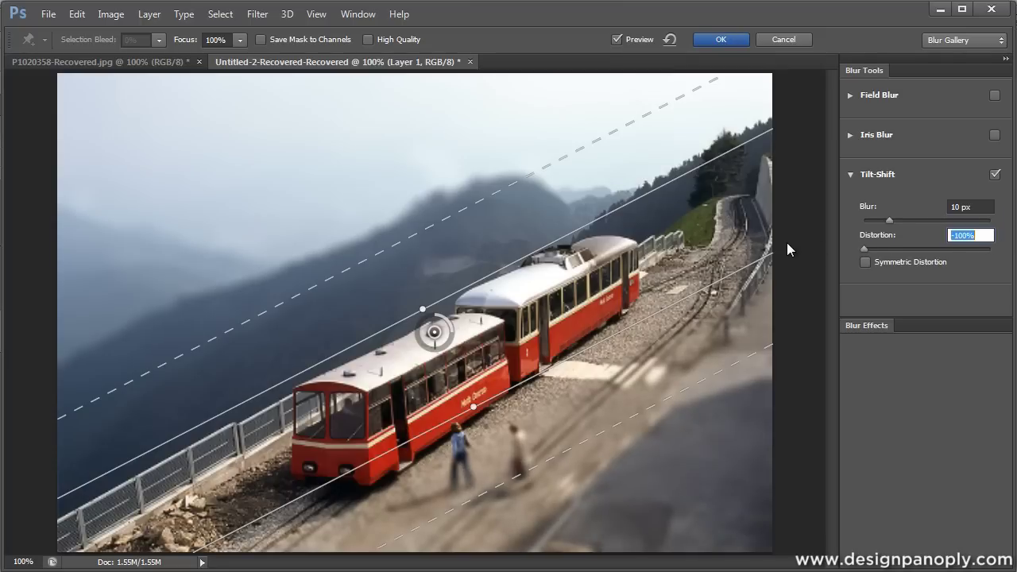
pyautogui.moveTo(1002, 248); pyautogui.dragTo(827, 252)
pyautogui.moveTo(899, 250); pyautogui.dragTo(869, 251)
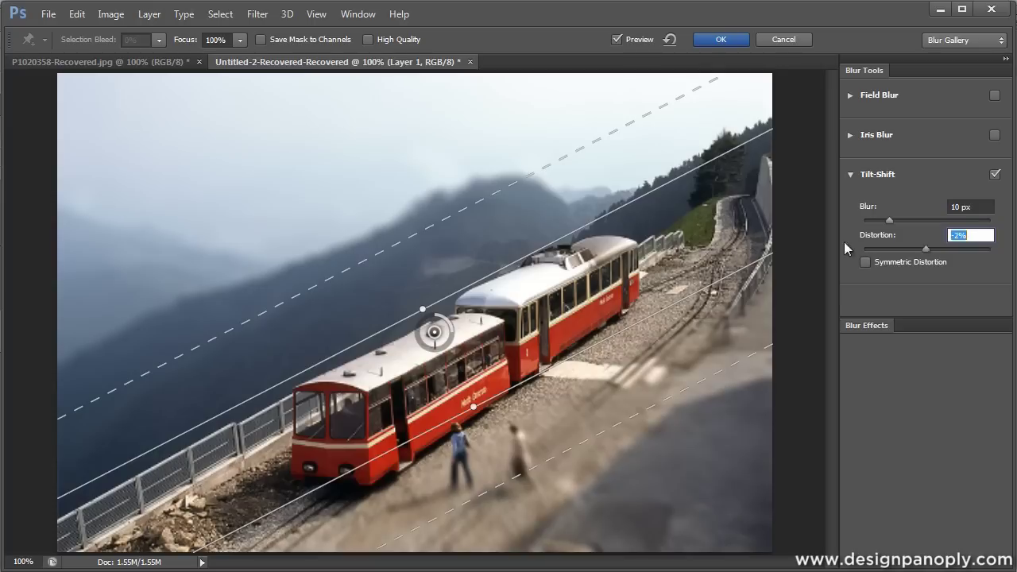
pyautogui.moveTo(741, 254); pyautogui.dragTo(985, 256)
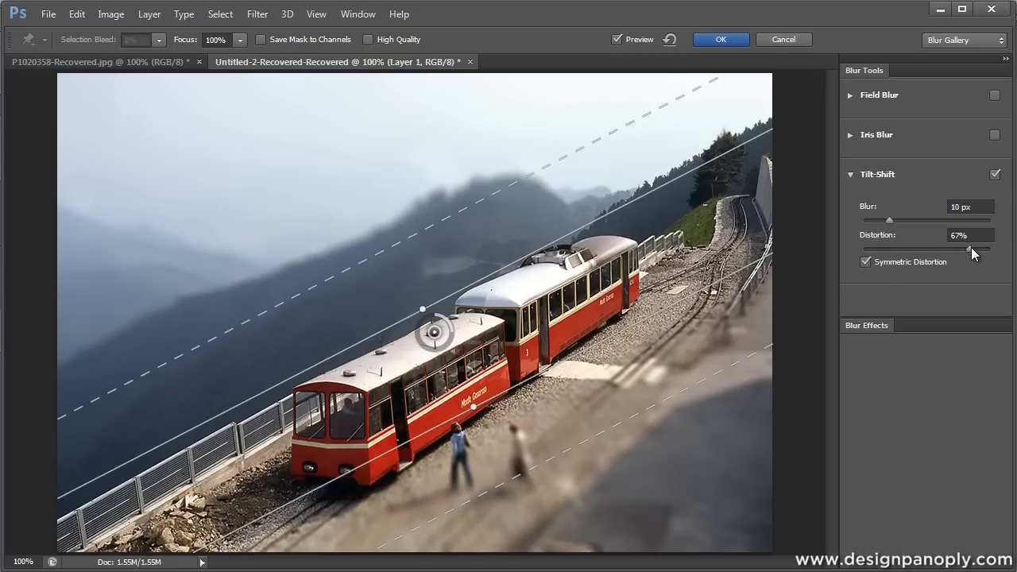
pyautogui.moveTo(973, 253); pyautogui.dragTo(842, 257)
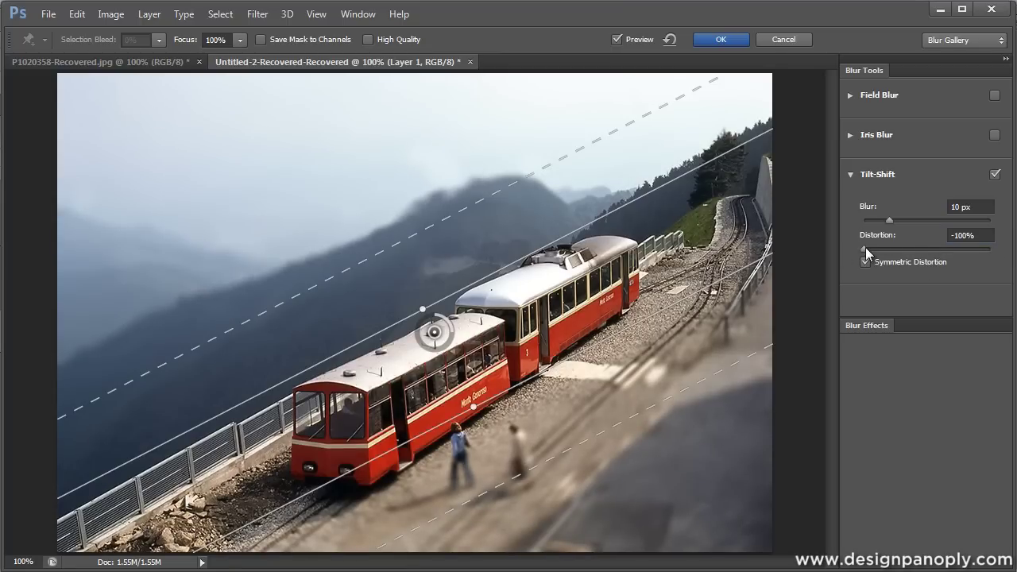
pyautogui.moveTo(865, 247); pyautogui.dragTo(921, 247)
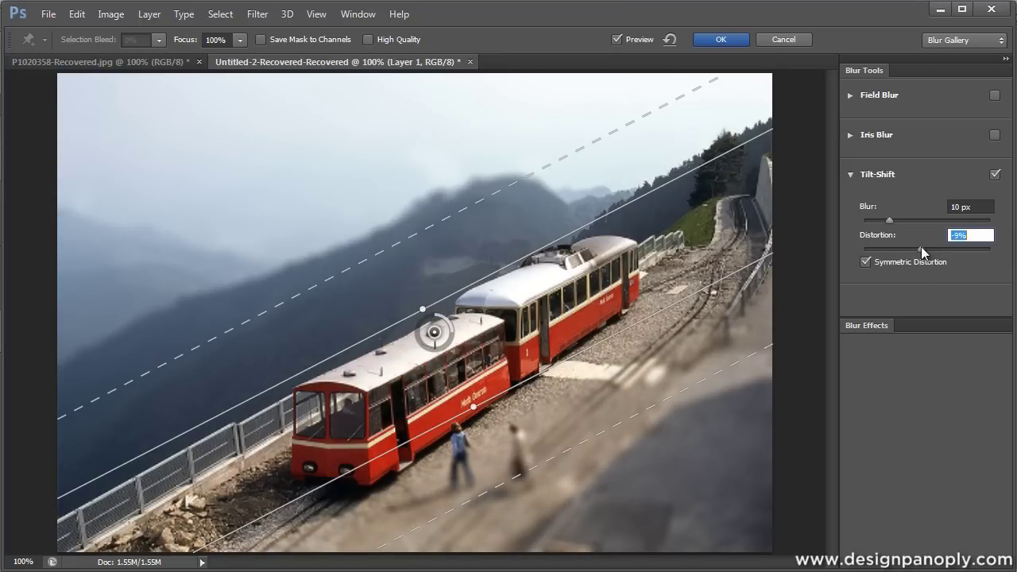
# Commit the tilt-shift blur to the train photo's Layer 1 with OK.
pyautogui.click(720, 39)
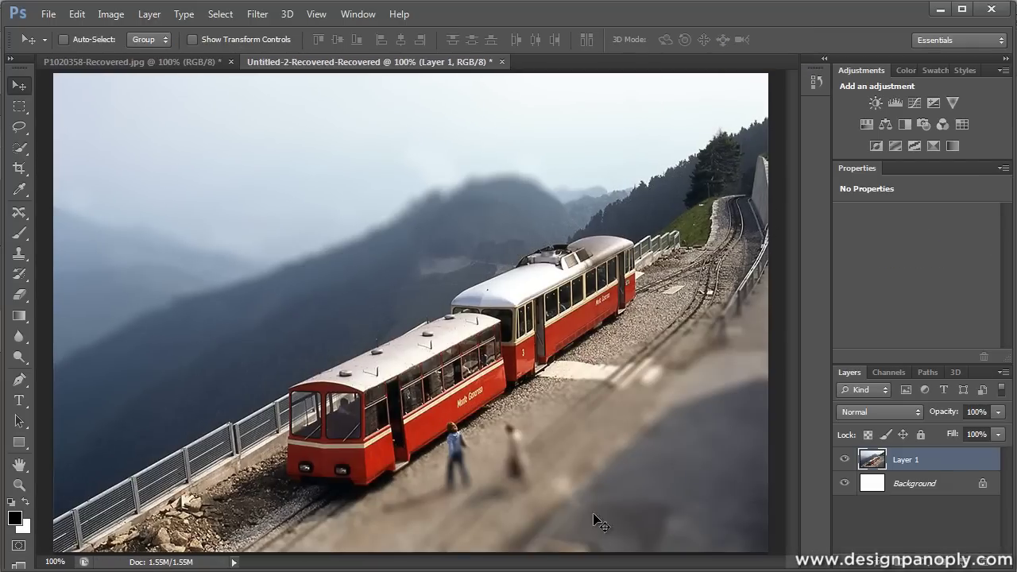